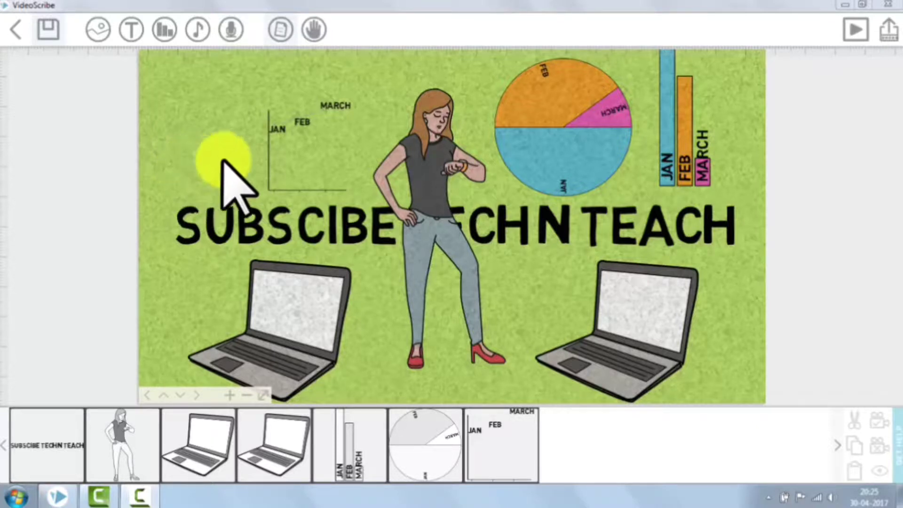
Switch the left laptop's entrance animation to morph, with the woman figure as its source.
double_click(297, 297)
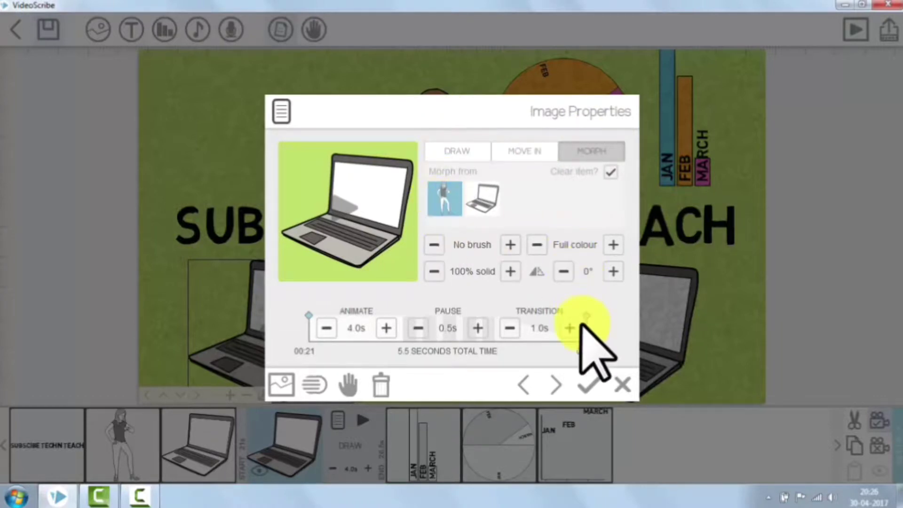
click(579, 382)
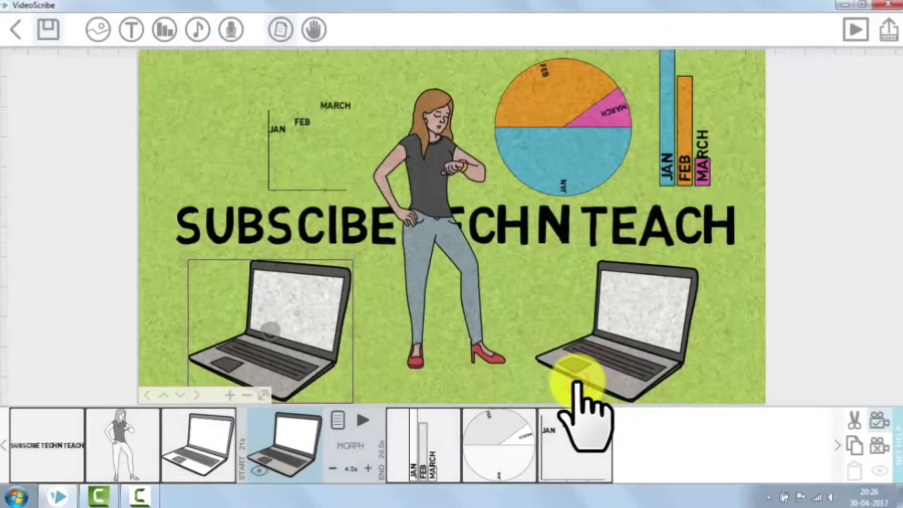
click(855, 30)
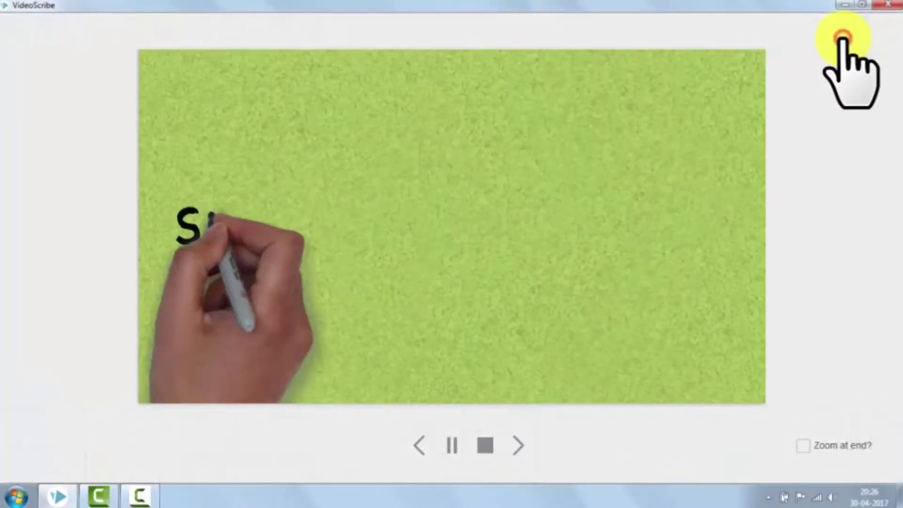